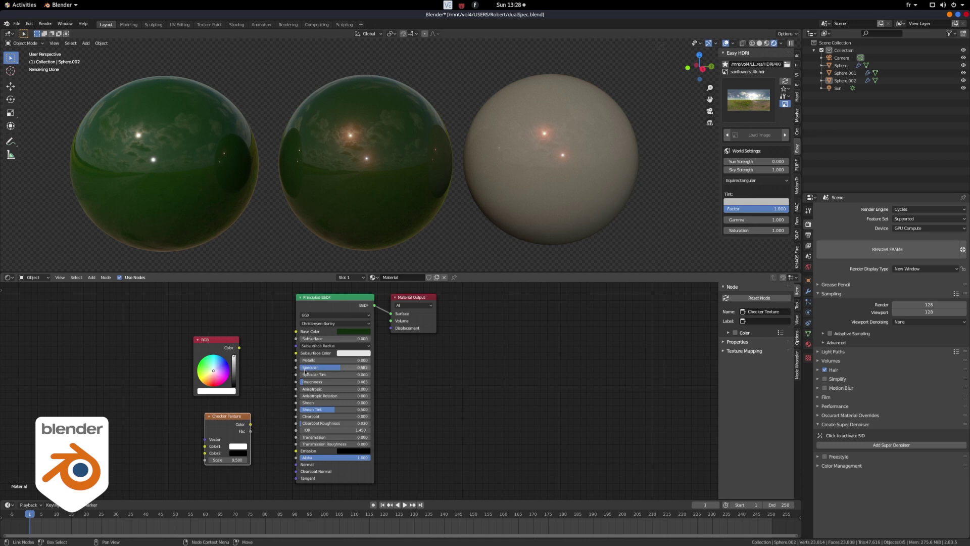
Step: Set the left sphere's Specular Tint to 1.000 and try driving that input with a blue RGB node and the Checker Texture
{"action": "left_click_drag", "start_coordinate": [315, 375], "coordinate": [371, 374]}
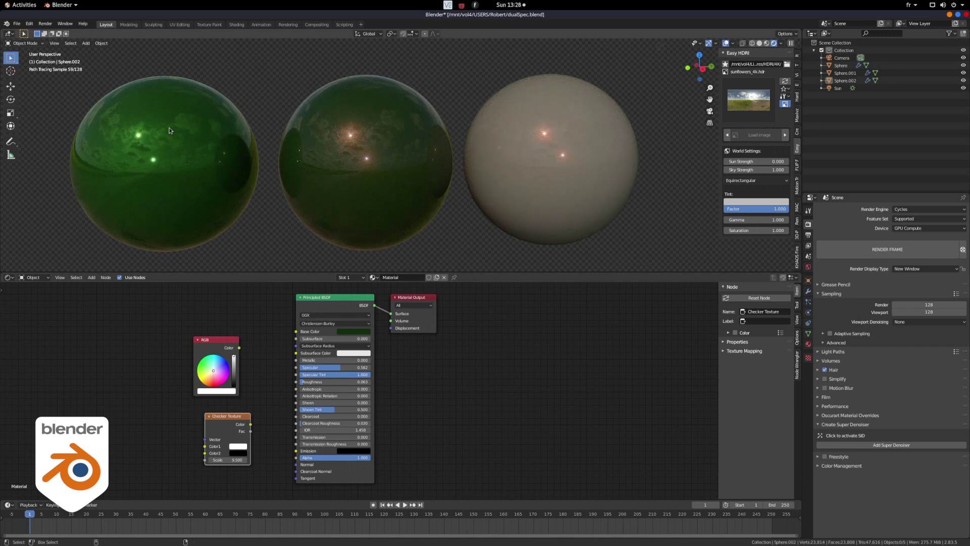
{"action": "left_click_drag", "start_coordinate": [239, 347], "coordinate": [296, 375]}
{"action": "left_click", "coordinate": [227, 363]}
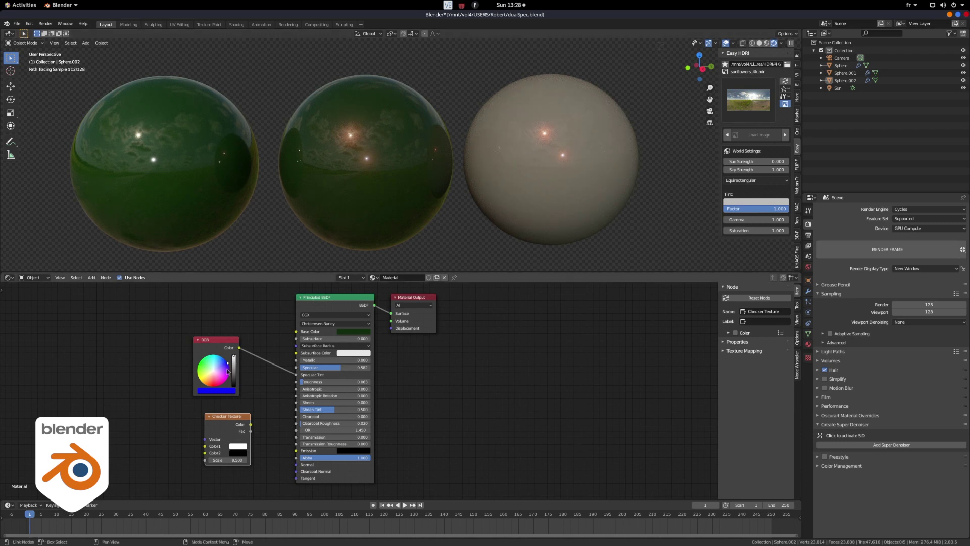
{"action": "mouse_move", "coordinate": [295, 375]}
{"action": "left_mouse_down"}
{"action": "mouse_move", "coordinate": [267, 399]}
{"action": "mouse_move", "coordinate": [297, 374]}
{"action": "left_mouse_up"}
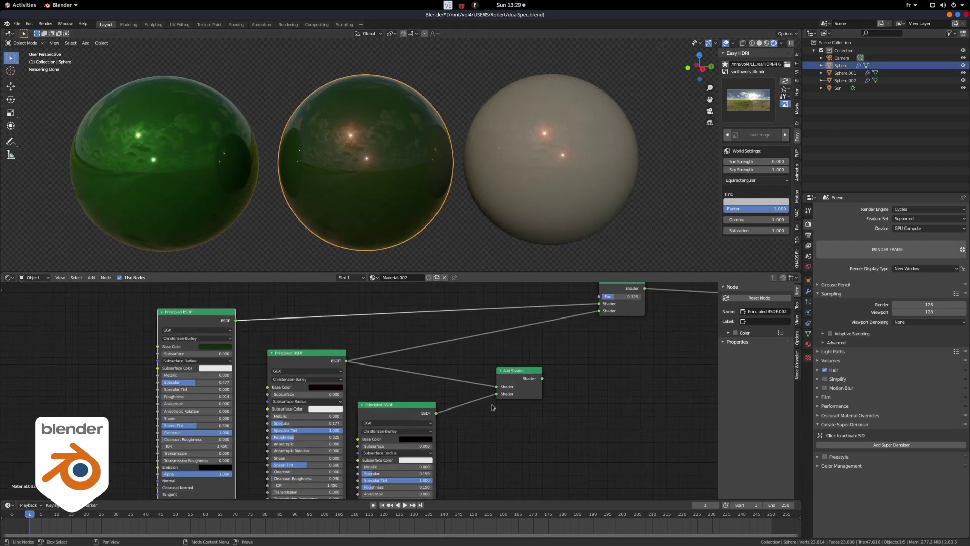
Step: Select the middle sphere and preview its second Principled BSDF shader by itself
{"action": "middle_click_drag", "start_coordinate": [459, 353], "coordinate": [452, 371]}
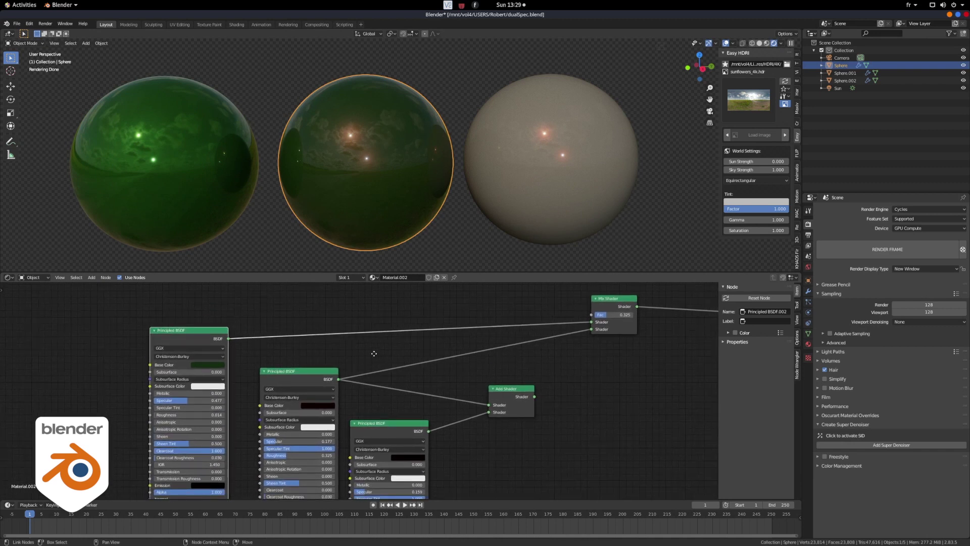
{"action": "middle_click_drag", "start_coordinate": [382, 355], "coordinate": [308, 339]}
{"action": "left_click", "coordinate": [214, 349], "text": "ctrl+shift"}
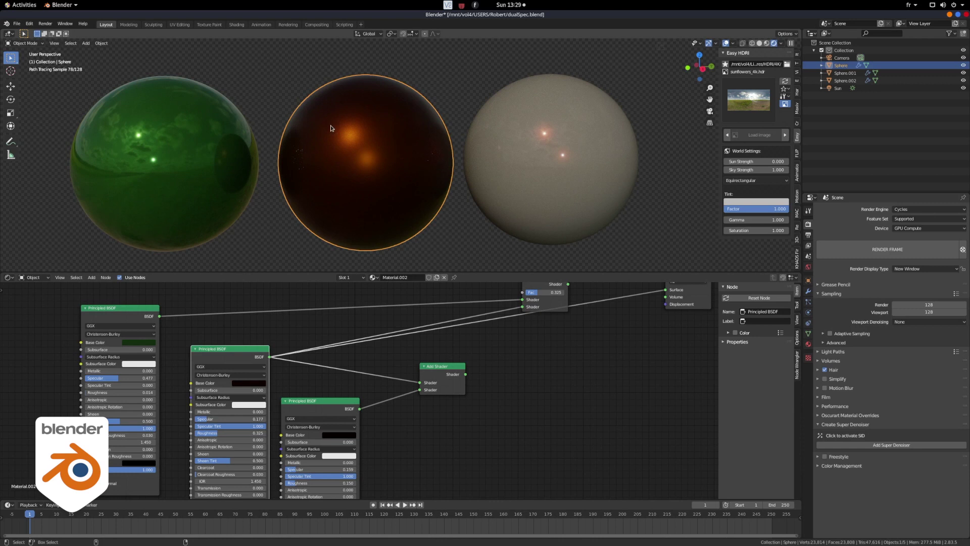
Step: Reposition the second Principled BSDF node slightly and route the middle sphere's Mix Shader back to the Material Output
{"action": "middle_click_drag", "start_coordinate": [491, 376], "coordinate": [375, 428]}
{"action": "key", "text": "g"}
{"action": "left_click", "coordinate": [433, 334]}
{"action": "left_click", "coordinate": [422, 325], "text": "ctrl+shift"}
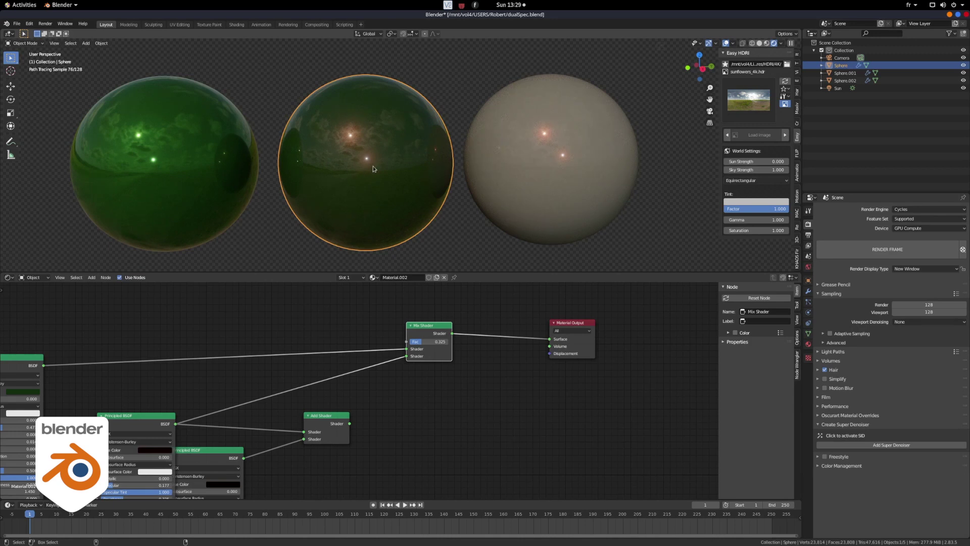
Step: Move the third Principled BSDF node clear of the second one and preview it alone on the middle sphere
{"action": "middle_click_drag", "start_coordinate": [305, 405], "coordinate": [310, 323]}
{"action": "key", "text": "g"}
{"action": "left_click", "coordinate": [229, 379]}
{"action": "left_click_drag", "start_coordinate": [206, 368], "coordinate": [235, 381]}
{"action": "left_click", "coordinate": [252, 381], "text": "ctrl+shift"}
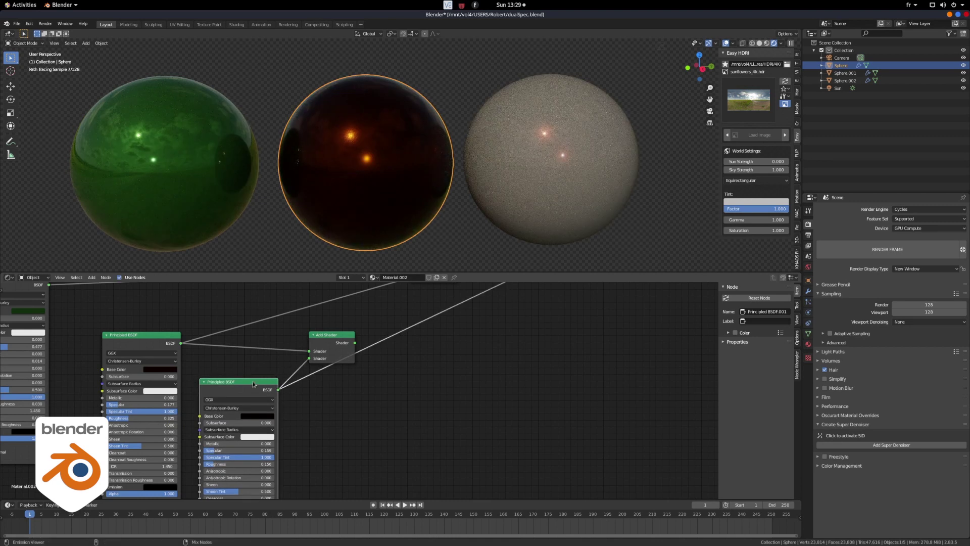
Step: Change the third Principled BSDF's Base Color to a neutral near-black and lower its Roughness to 0.098
{"action": "left_click", "coordinate": [254, 416]}
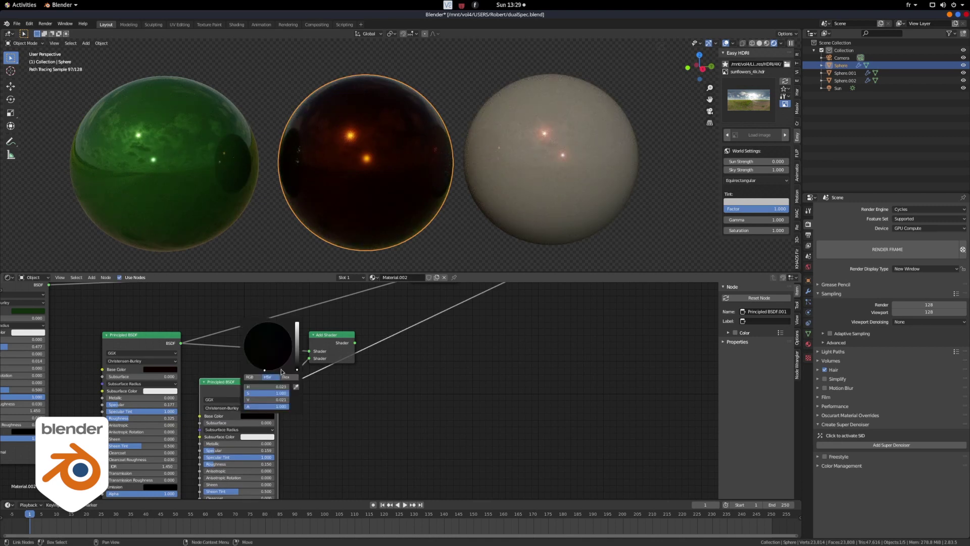
{"action": "left_click_drag", "start_coordinate": [298, 370], "coordinate": [271, 343]}
{"action": "left_click", "coordinate": [268, 345]}
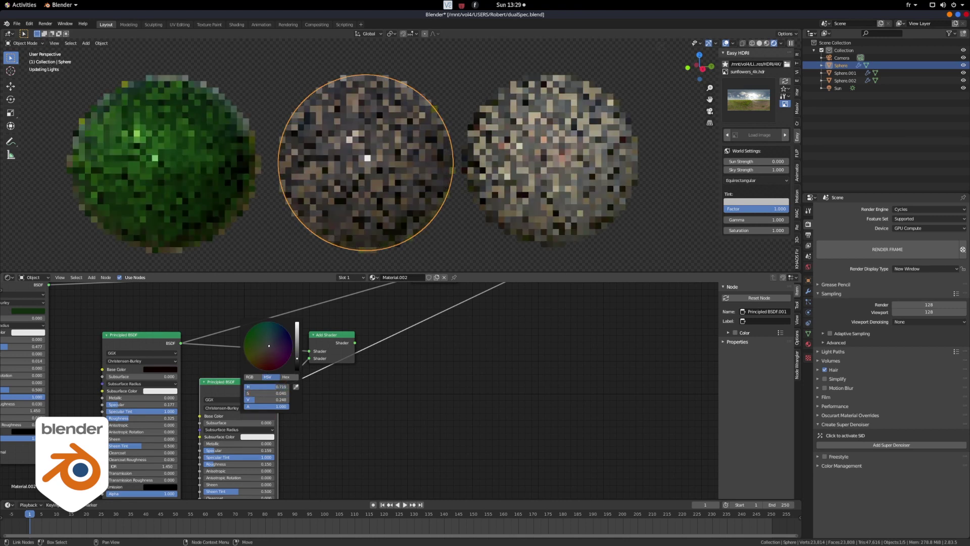
{"action": "left_click_drag", "start_coordinate": [298, 359], "coordinate": [298, 369]}
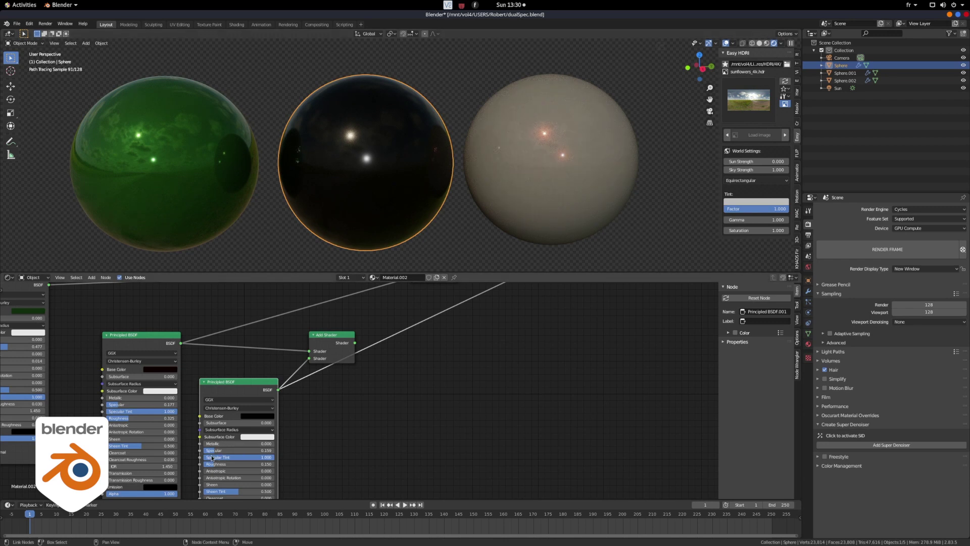
{"action": "left_click_drag", "start_coordinate": [210, 464], "coordinate": [206, 464]}
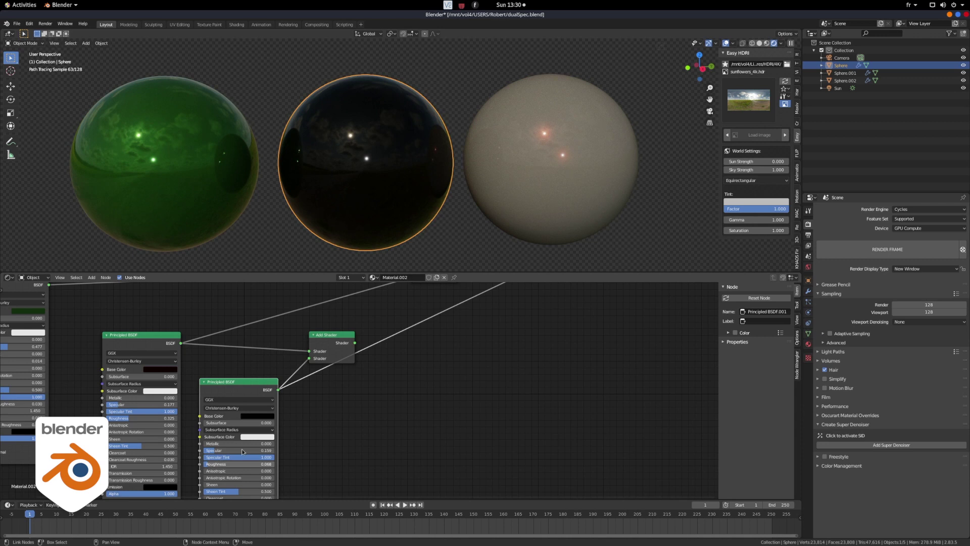
Step: Preview the Add Shader, and connect it to the second Shader input of the Mix Shader that feeds the output
{"action": "left_click", "coordinate": [331, 340], "text": "ctrl+shift"}
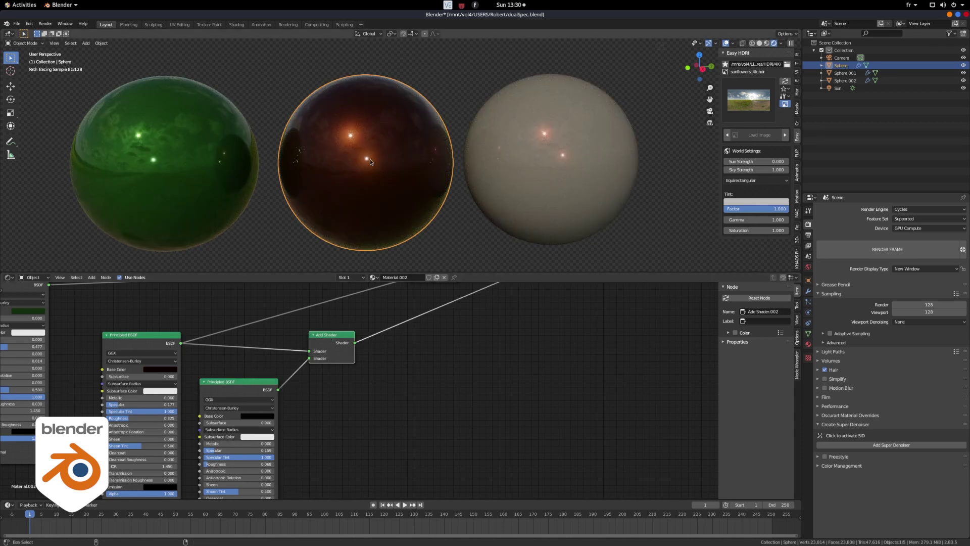
{"action": "middle_click_drag", "start_coordinate": [452, 400], "coordinate": [321, 485]}
{"action": "left_click", "coordinate": [304, 344], "text": "ctrl+shift"}
{"action": "left_click_drag", "start_coordinate": [223, 426], "coordinate": [281, 361]}
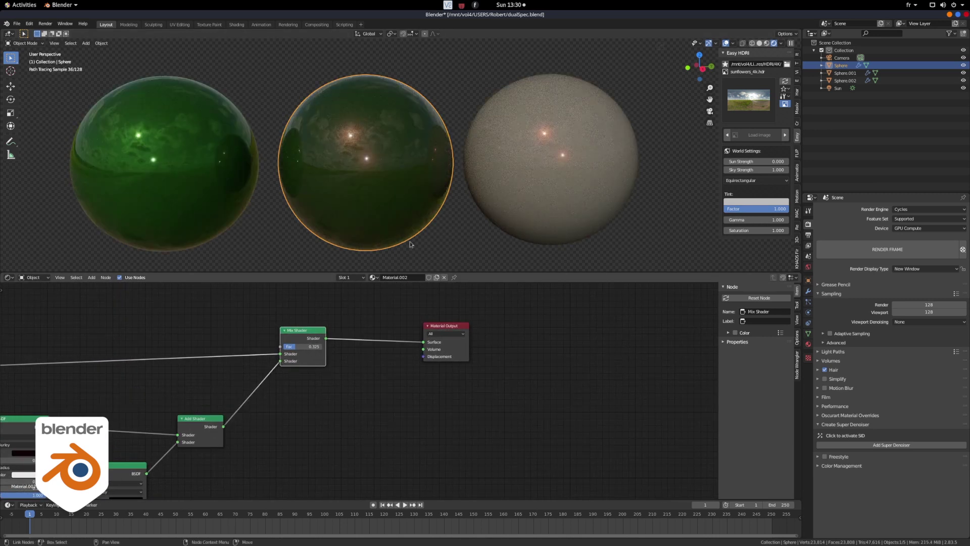
Step: Change the third Principled BSDF's Base Color to a very dark blue and deselect the middle sphere
{"action": "middle_click_drag", "start_coordinate": [357, 370], "coordinate": [444, 303]}
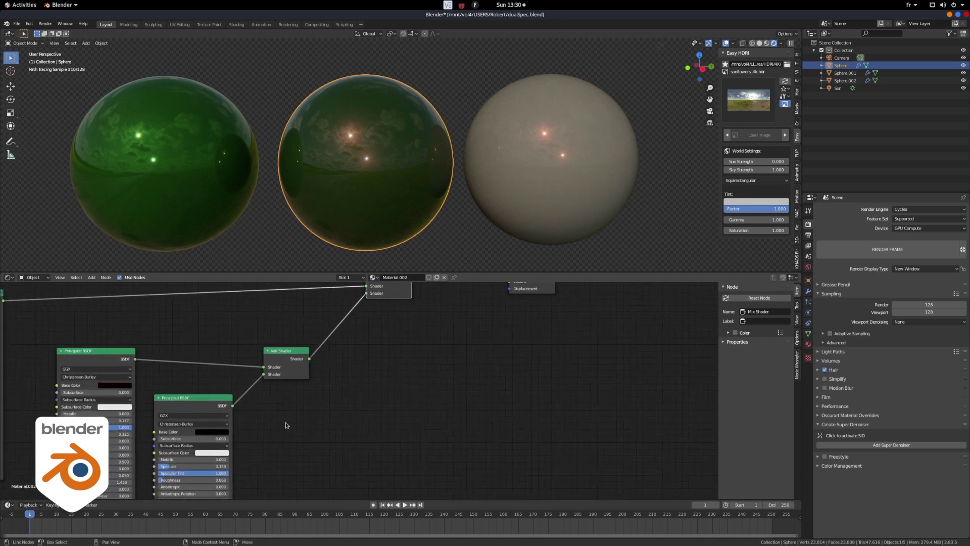
{"action": "left_click", "coordinate": [212, 431]}
{"action": "left_click", "coordinate": [251, 341]}
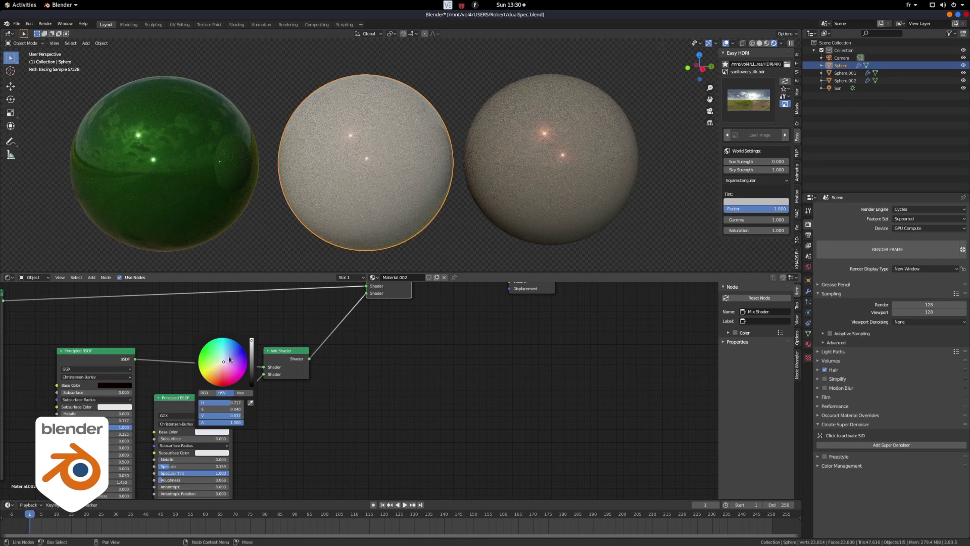
{"action": "left_click", "coordinate": [244, 350]}
{"action": "left_click_drag", "start_coordinate": [251, 342], "coordinate": [251, 385]}
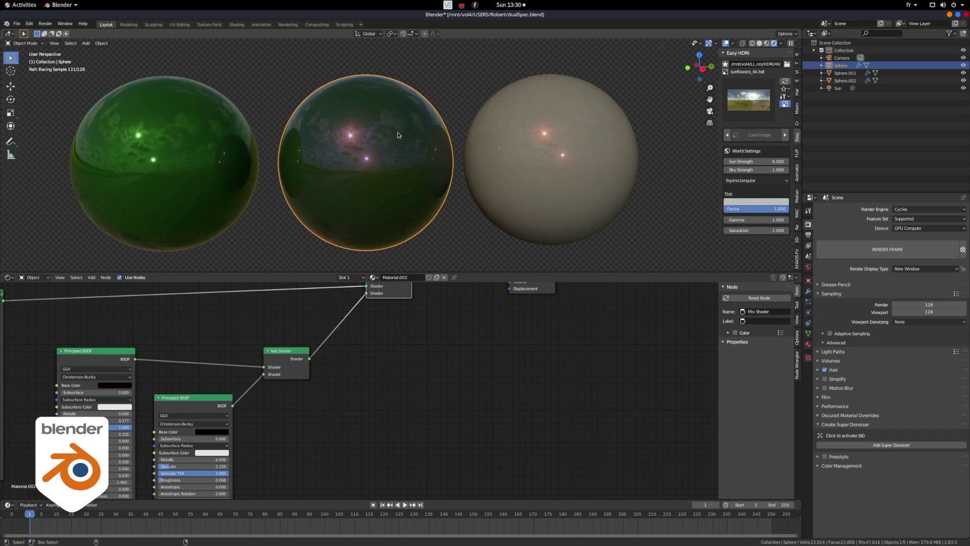
{"action": "left_click", "coordinate": [458, 240]}
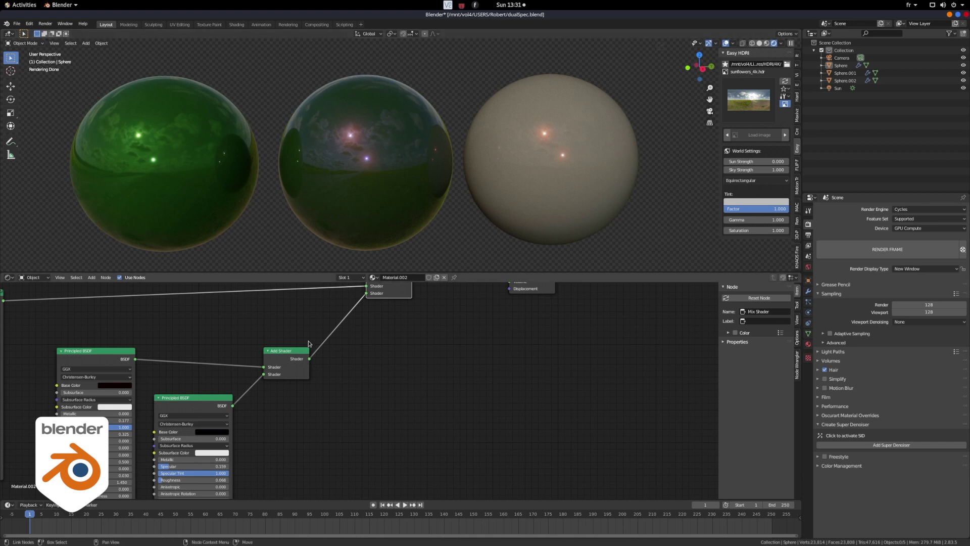
Step: Set the right sphere's Mix Shader Fac to 0.200 and compare its Add Shader alone with the full mix
{"action": "left_click", "coordinate": [507, 217]}
{"action": "middle_click_drag", "start_coordinate": [395, 359], "coordinate": [325, 305]}
{"action": "middle_click_drag", "start_coordinate": [340, 379], "coordinate": [258, 323]}
{"action": "scroll", "coordinate": [259, 322], "scroll_direction": "up", "scroll_amount": 3}
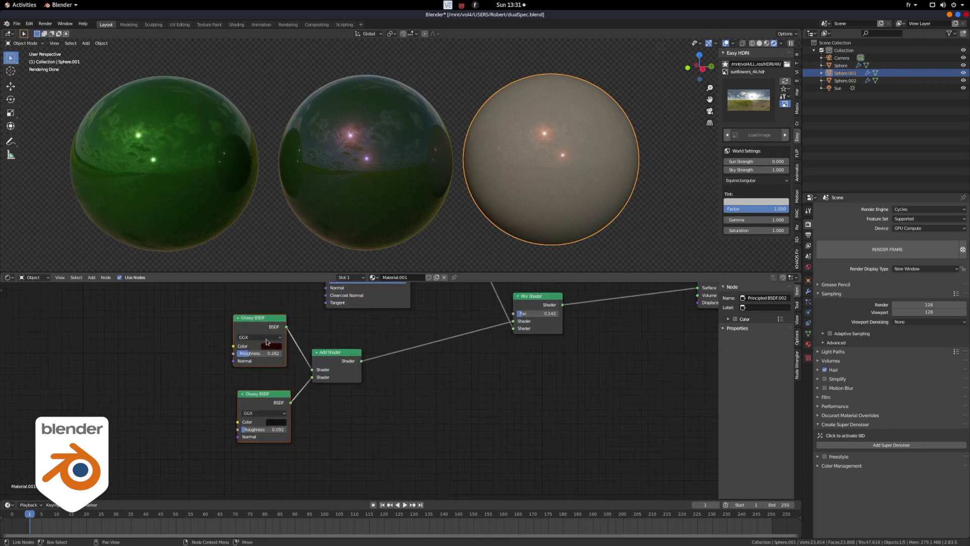
{"action": "middle_click_drag", "start_coordinate": [523, 310], "coordinate": [401, 421]}
{"action": "mouse_move", "coordinate": [399, 424]}
{"action": "left_mouse_down"}
{"action": "mouse_move", "coordinate": [423, 424]}
{"action": "mouse_move", "coordinate": [403, 424]}
{"action": "left_mouse_up"}
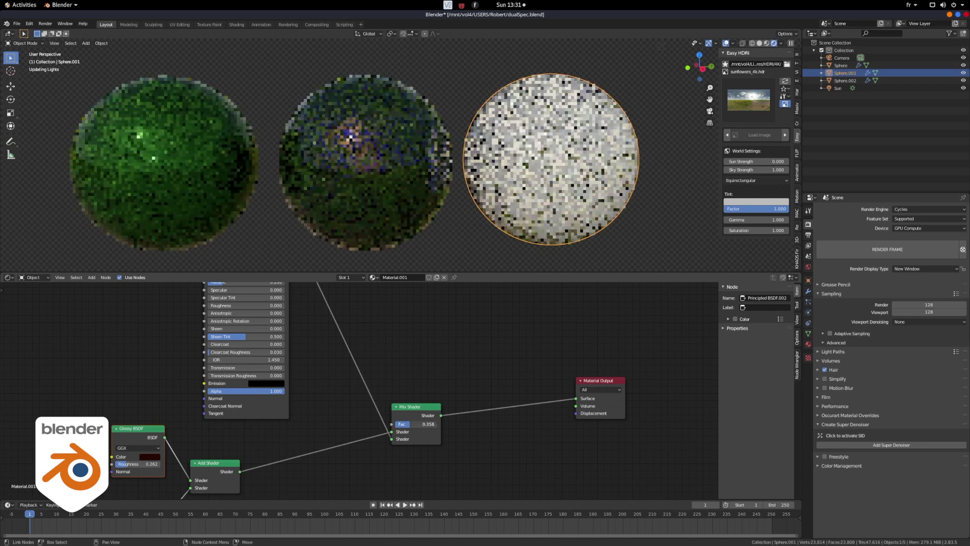
{"action": "left_click", "coordinate": [228, 467], "text": "ctrl+shift"}
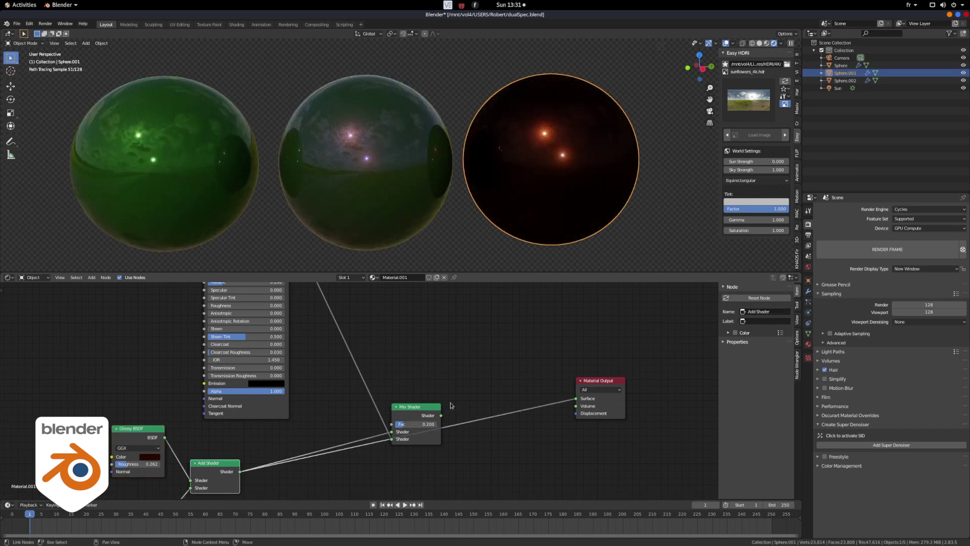
{"action": "left_click", "coordinate": [418, 413], "text": "ctrl+shift"}
Step: Set the HSV value of the right sphere's Principled BSDF Base Color to 1.5
{"action": "middle_click_drag", "start_coordinate": [387, 353], "coordinate": [446, 438]}
{"action": "left_click", "coordinate": [315, 336]}
{"action": "left_click", "coordinate": [317, 336]}
{"action": "left_click", "coordinate": [319, 335]}
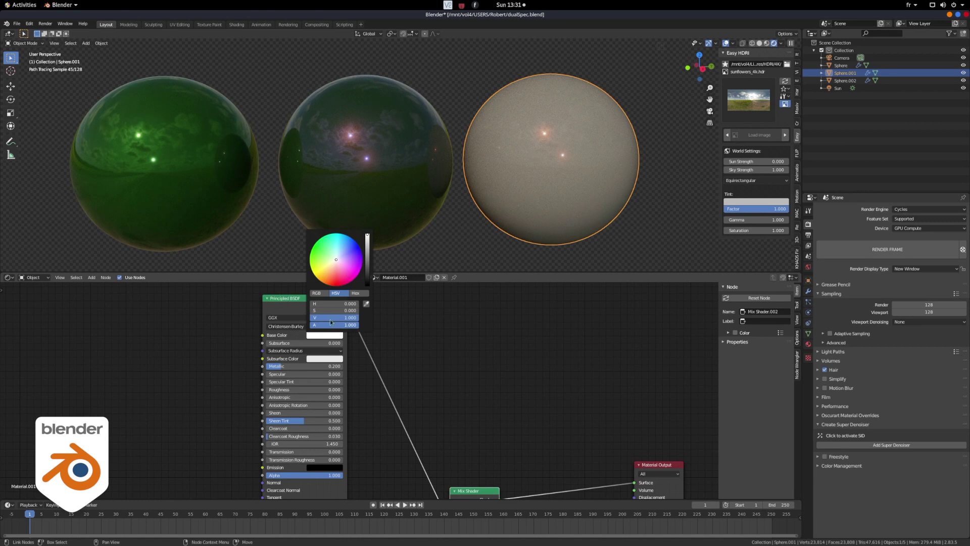
{"action": "left_click", "coordinate": [327, 318]}
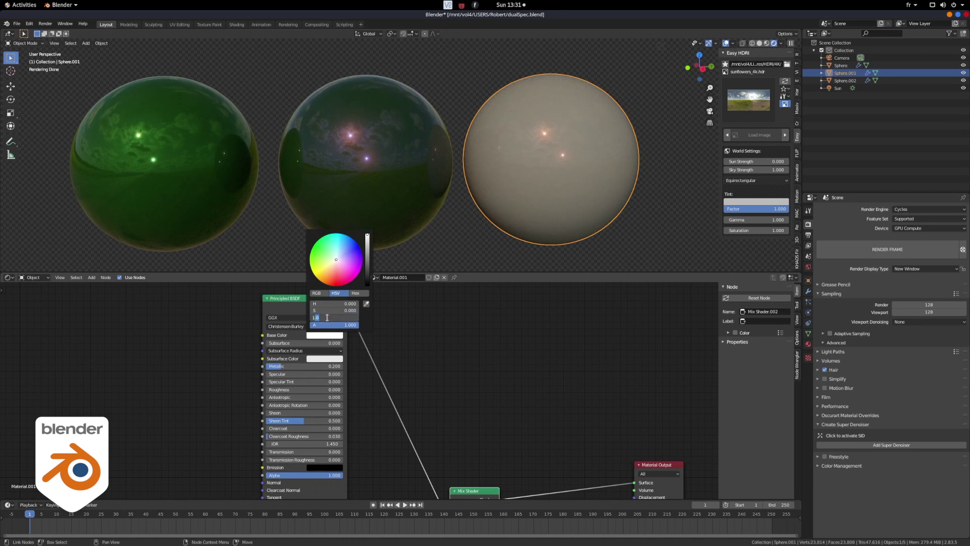
{"action": "type", "text": "15"}
{"action": "key", "text": "Return"}
{"action": "left_click", "coordinate": [327, 317]}
{"action": "type", "text": "1.5"}
{"action": "key", "text": "Return"}
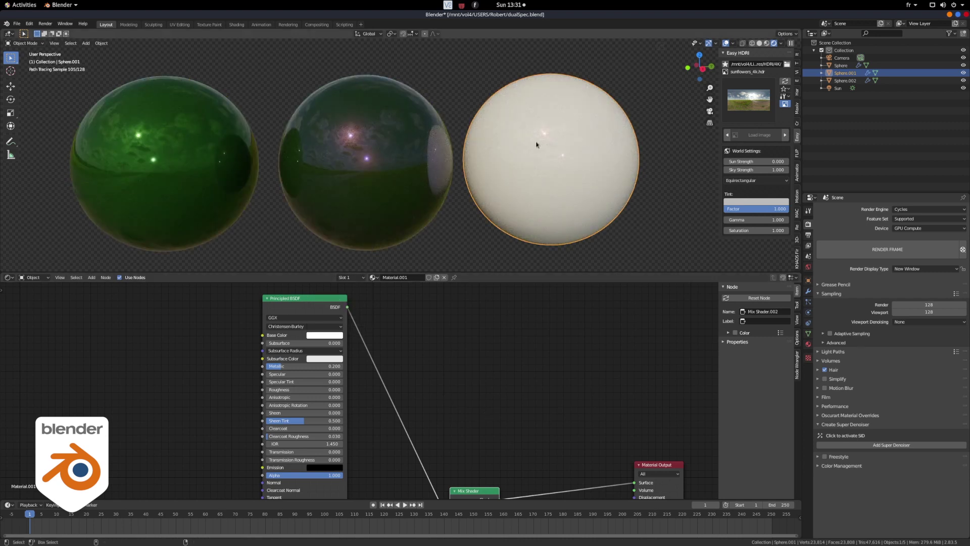
Step: Lower the right sphere's Mix Shader Fac to 0.108
{"action": "middle_click_drag", "start_coordinate": [509, 363], "coordinate": [459, 332]}
{"action": "middle_click_drag", "start_coordinate": [452, 364], "coordinate": [417, 287]}
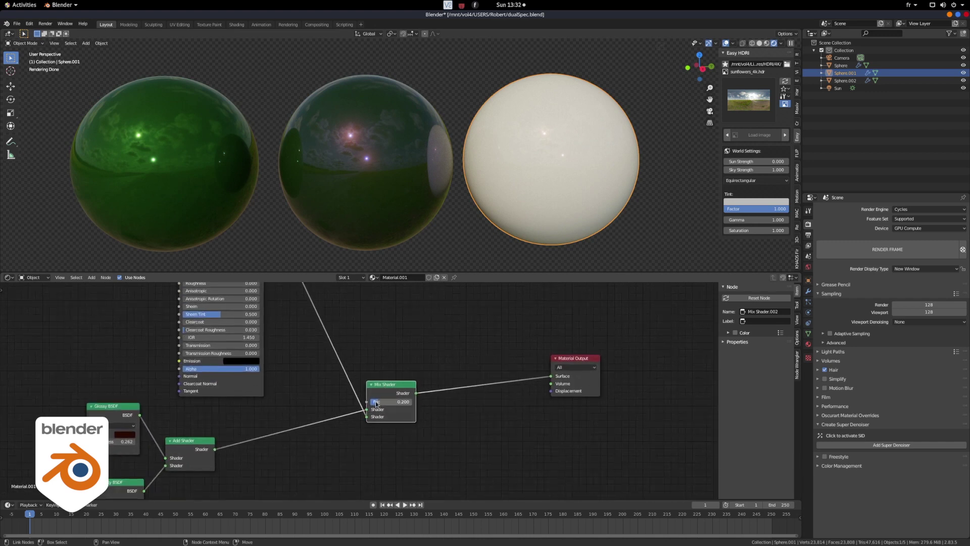
{"action": "left_click_drag", "start_coordinate": [392, 402], "coordinate": [392, 402]}
{"action": "middle_click_drag", "start_coordinate": [395, 357], "coordinate": [476, 399]}
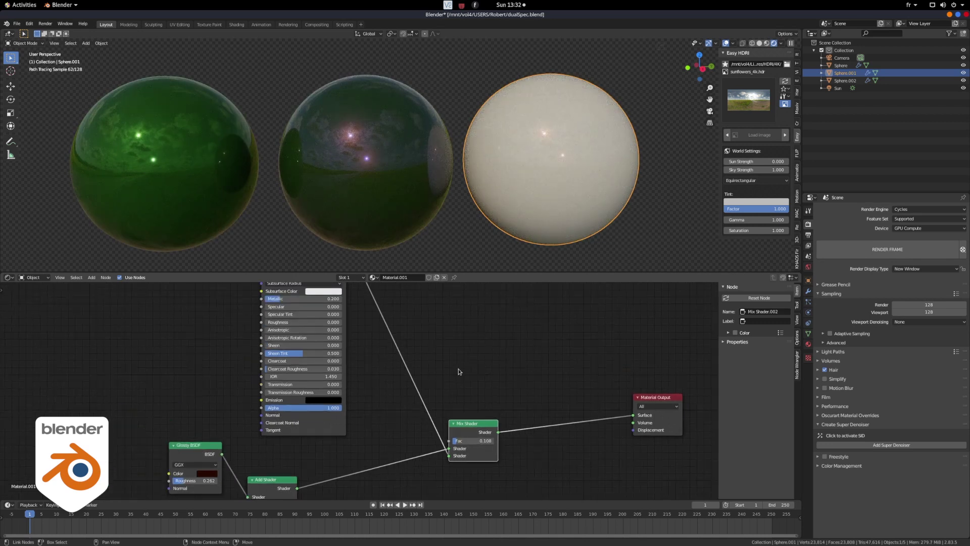
Step: Adjust the brightness of the green Base Color on the middle sphere's first Principled BSDF
{"action": "scroll", "coordinate": [456, 363], "scroll_direction": "down", "scroll_amount": 2}
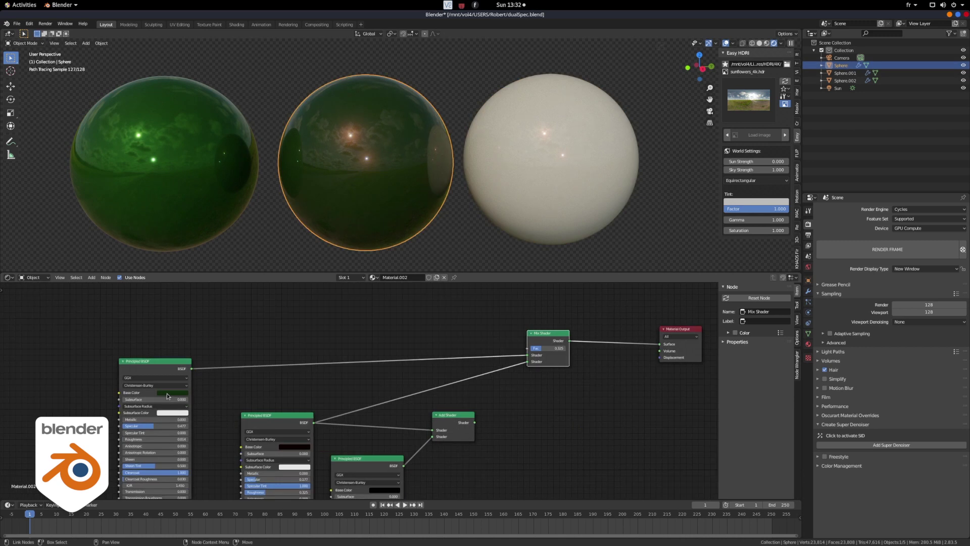
{"action": "left_click", "coordinate": [167, 393]}
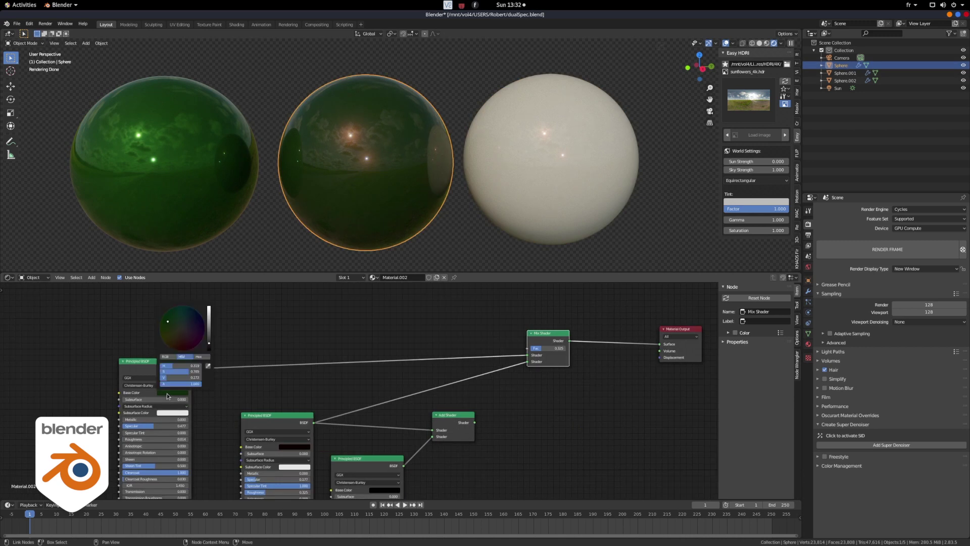
{"action": "left_click_drag", "start_coordinate": [212, 345], "coordinate": [212, 354]}
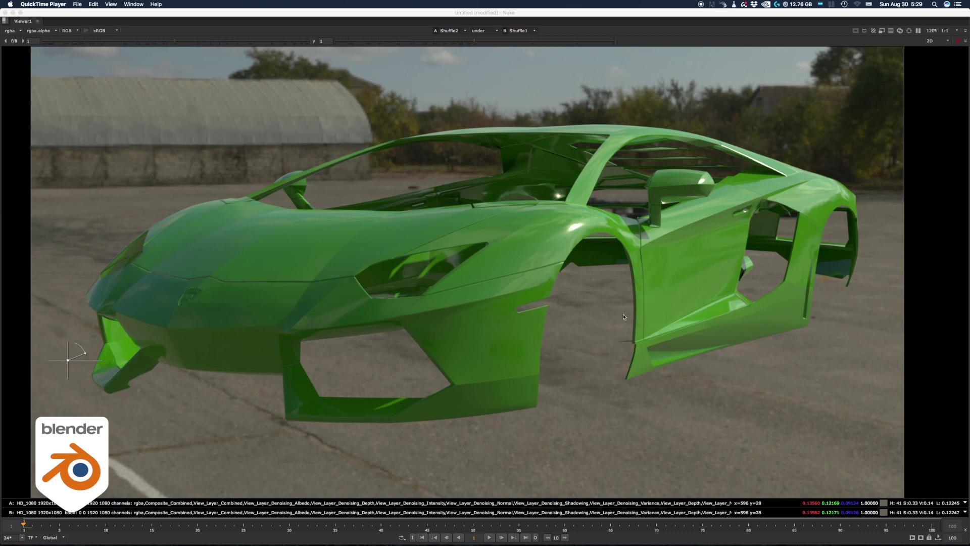
Step: In the car body material, preview the first three Principled BSDF shaders one by one and the Add Shader combining two of them
{"action": "left_click_drag", "start_coordinate": [68, 363], "coordinate": [109, 444]}
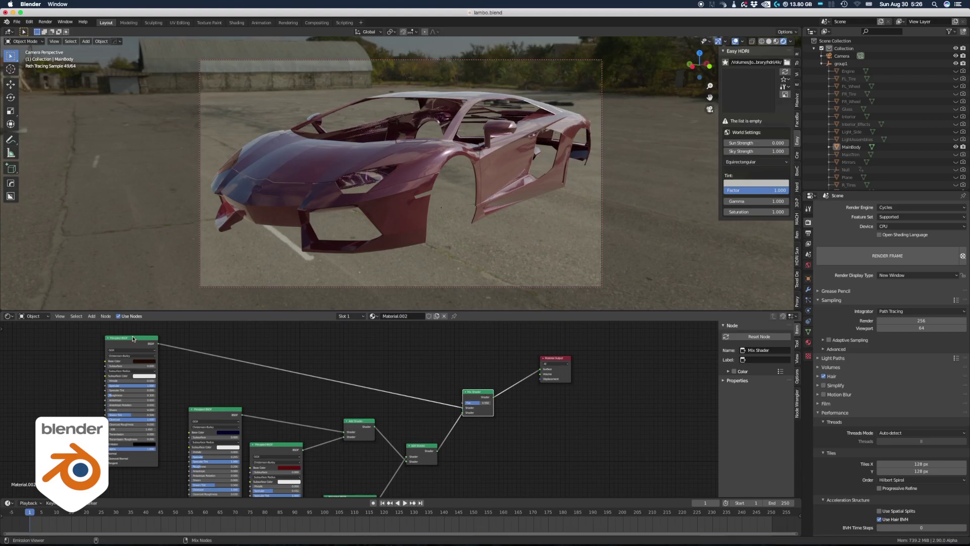
{"action": "left_click", "coordinate": [133, 338], "text": "ctrl+shift"}
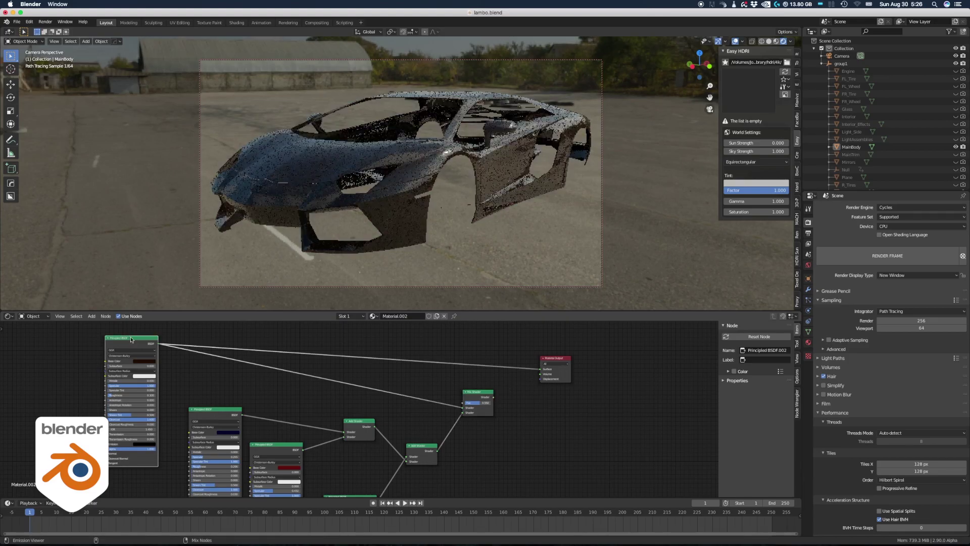
{"action": "left_click", "coordinate": [216, 410], "text": "ctrl+shift"}
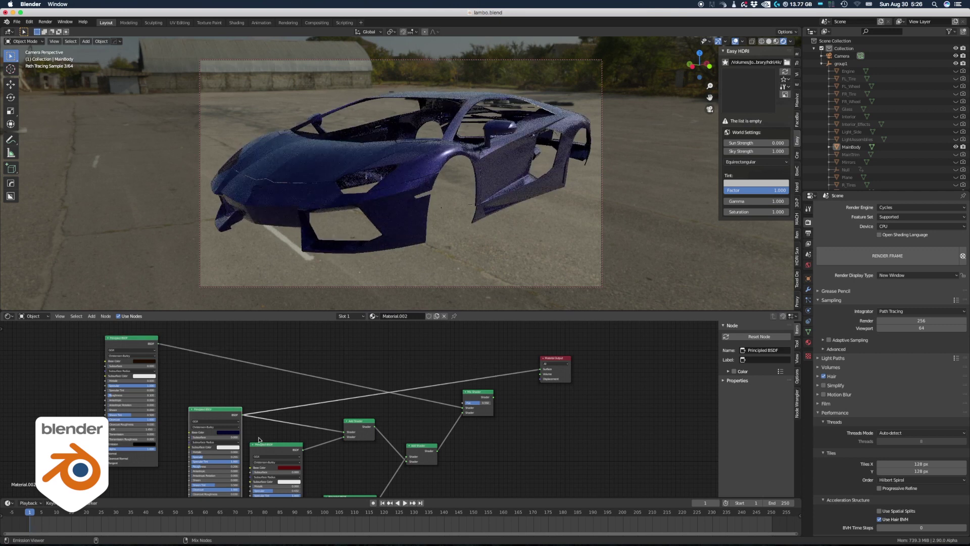
{"action": "left_click", "coordinate": [276, 445], "text": "ctrl+shift"}
{"action": "left_click", "coordinate": [357, 422], "text": "ctrl+shift"}
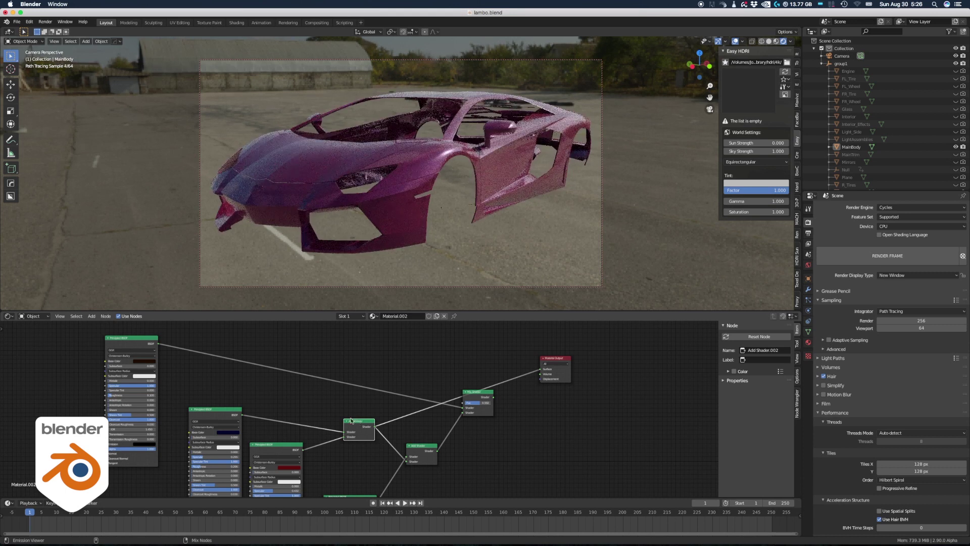
Step: Preview the fourth Principled BSDF shader on the car body and the second Add Shader that layers it in
{"action": "middle_click_drag", "start_coordinate": [281, 390], "coordinate": [270, 376]}
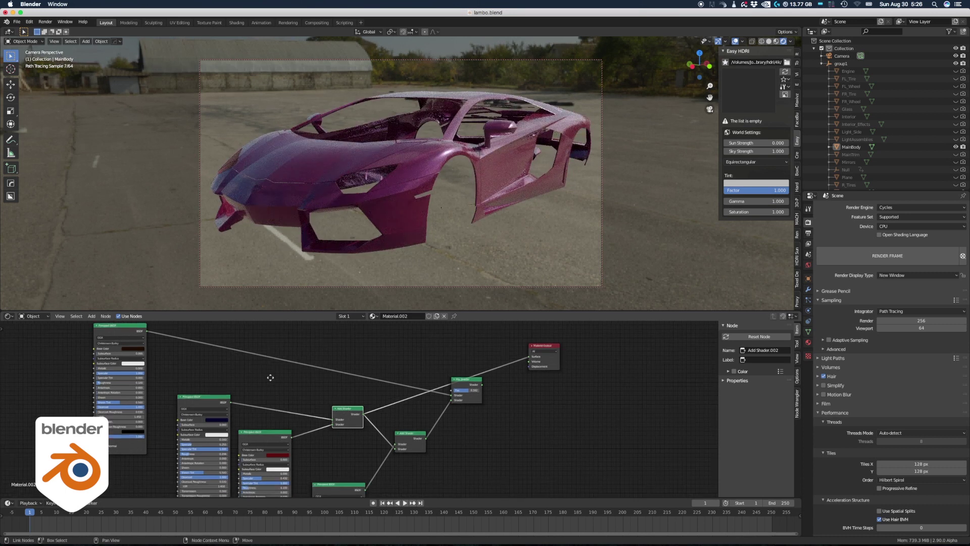
{"action": "middle_click_drag", "start_coordinate": [326, 475], "coordinate": [264, 389]}
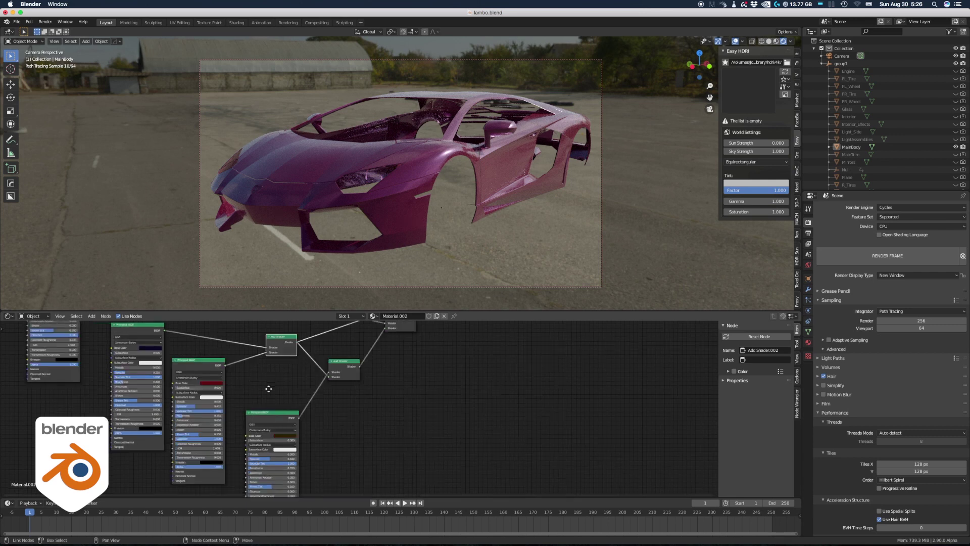
{"action": "left_click", "coordinate": [267, 413], "text": "ctrl+shift"}
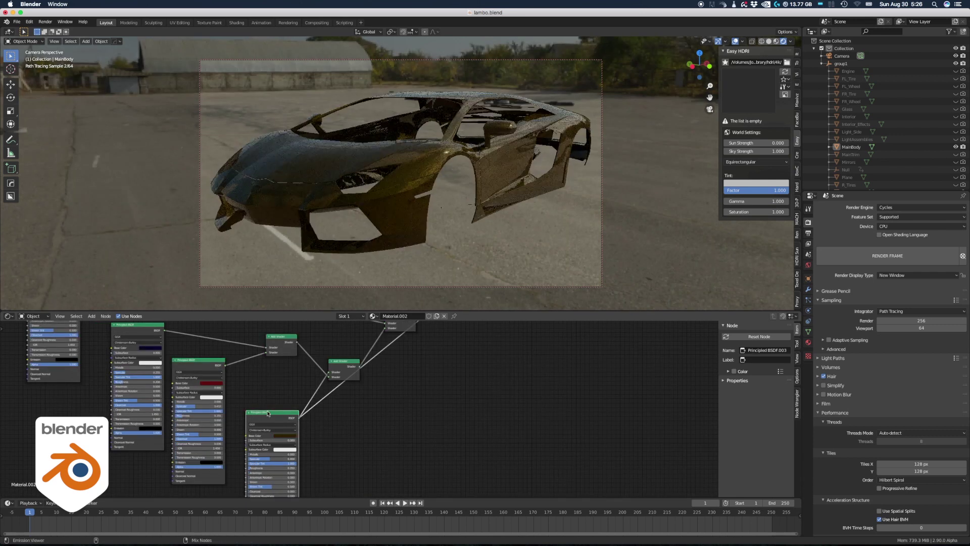
{"action": "left_click", "coordinate": [337, 361], "text": "ctrl+shift"}
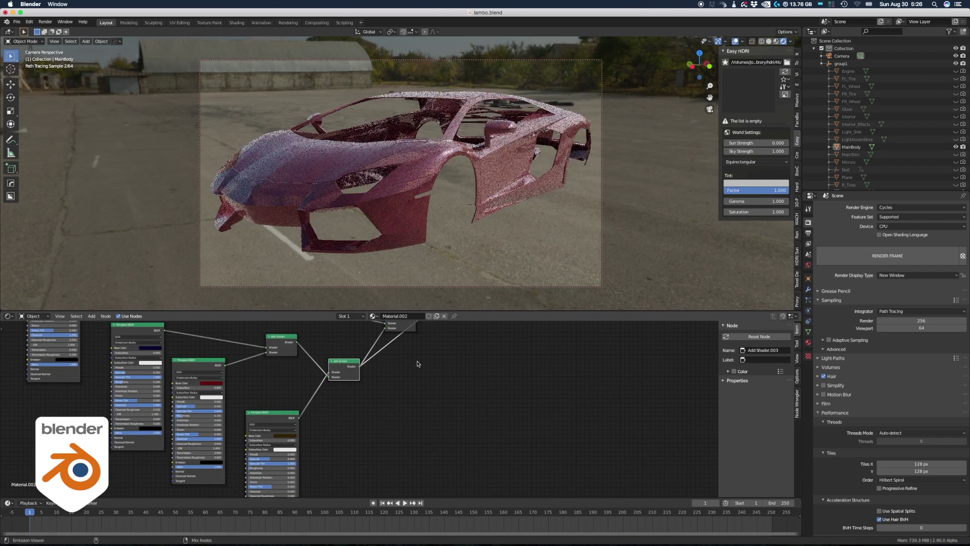
Step: Route the car body's final Mix Shader to the Material Output to preview the complete paint
{"action": "middle_click_drag", "start_coordinate": [399, 397], "coordinate": [389, 342]}
{"action": "middle_click_drag", "start_coordinate": [429, 459], "coordinate": [413, 395]}
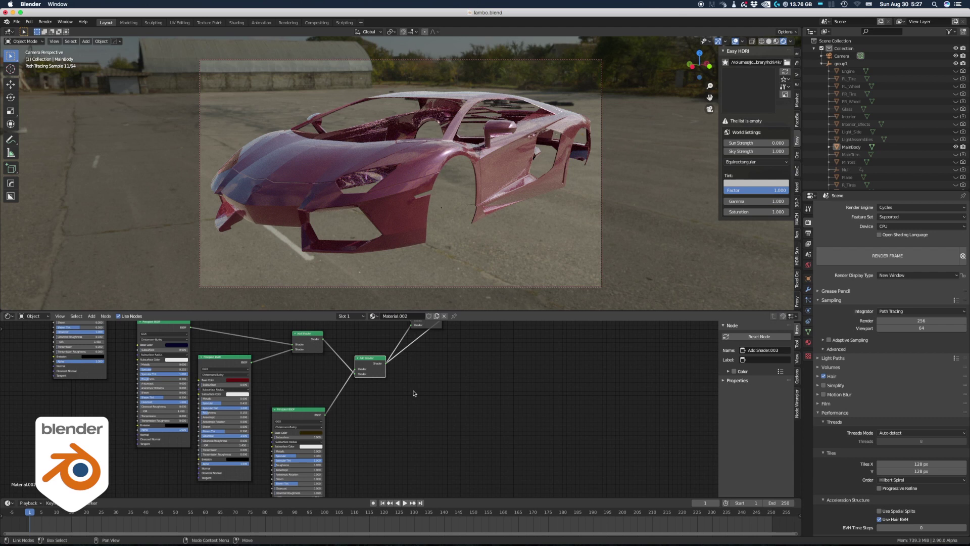
{"action": "middle_click_drag", "start_coordinate": [442, 430], "coordinate": [426, 465]}
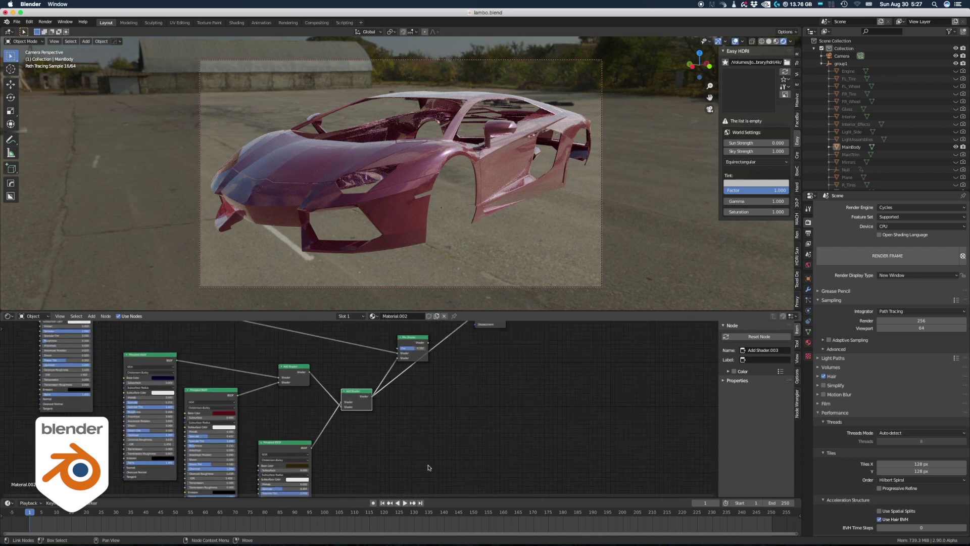
{"action": "left_click", "coordinate": [413, 337], "text": "ctrl+shift"}
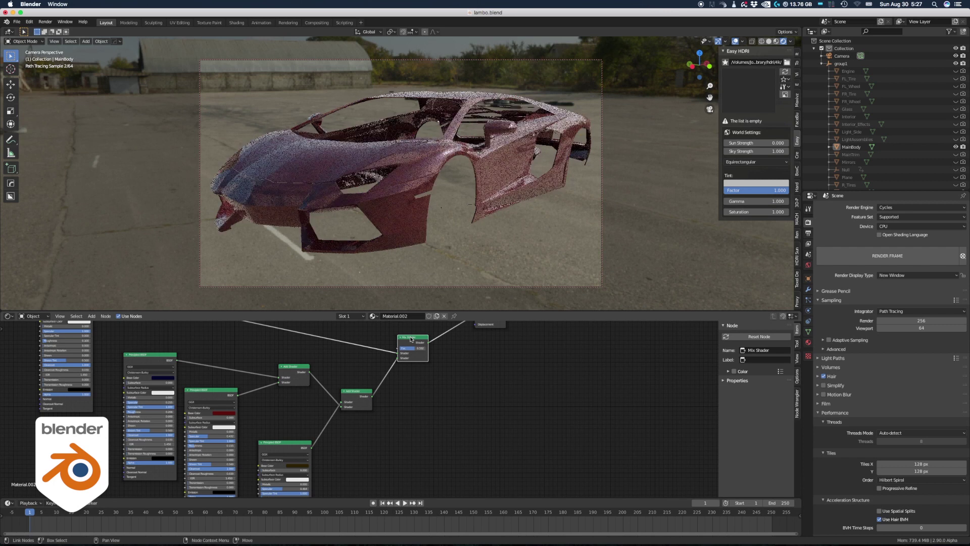